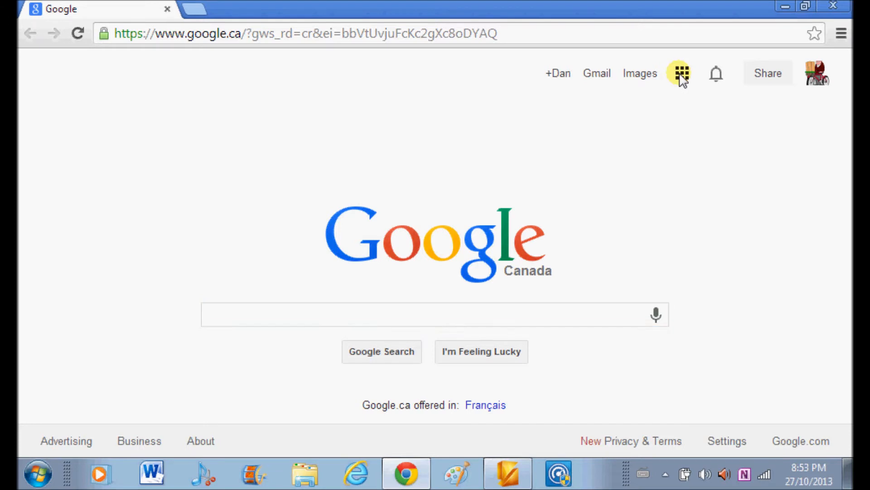
Open Google Maps and search for the suggested place Franklin, OH, USA.
left_click(625, 235)
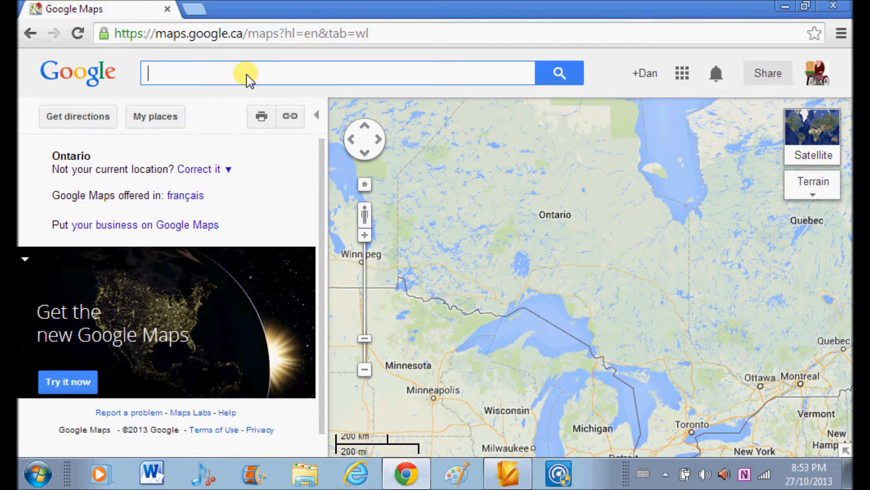
type("franklin ")
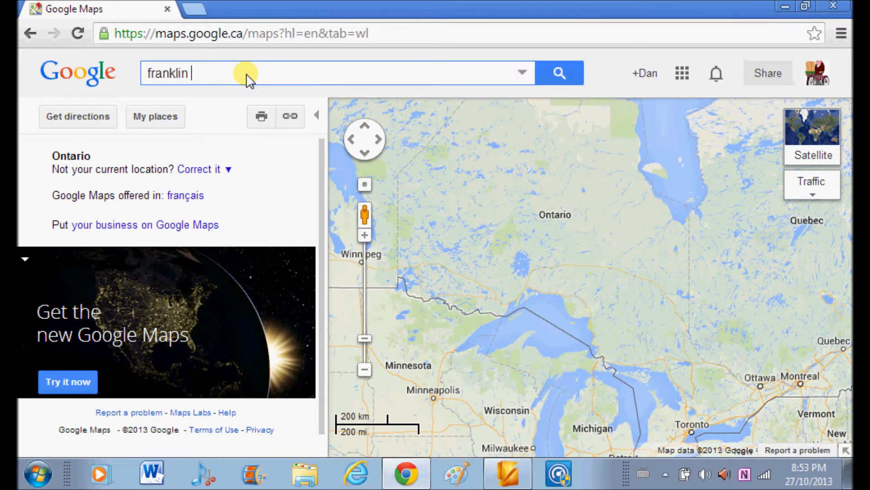
type("o")
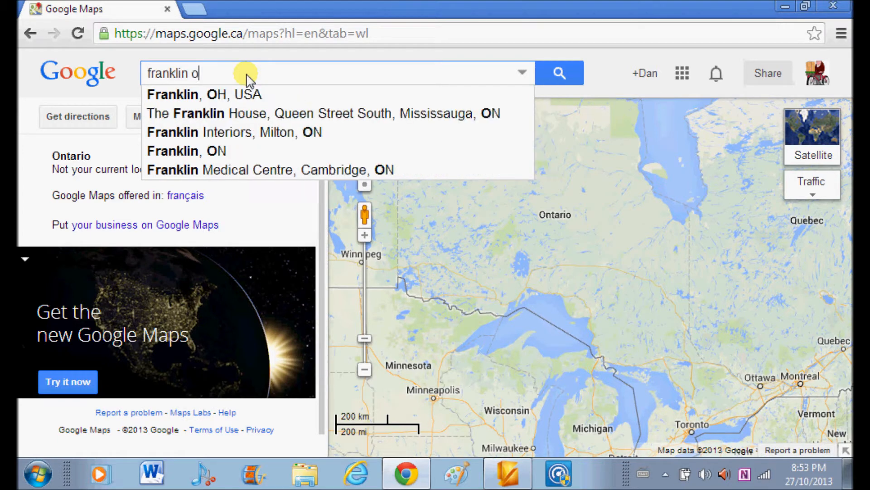
left_click(224, 93)
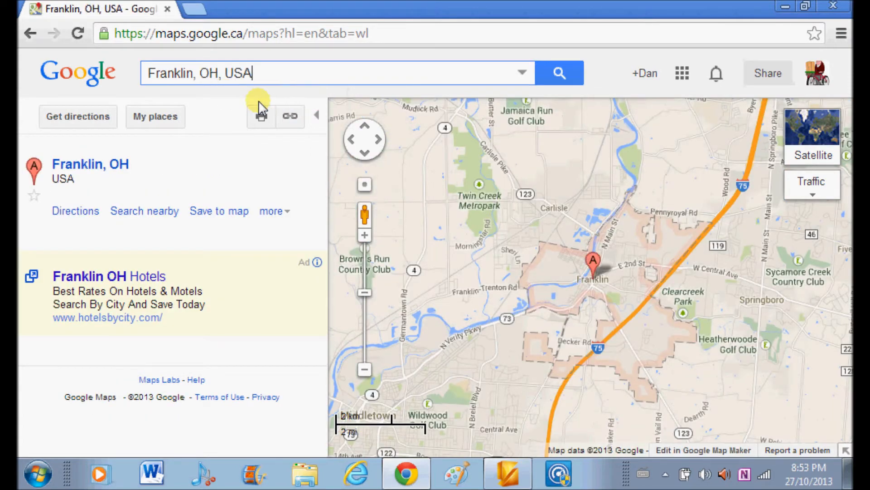
Collapse the search results pane and reposition the map to show Franklin together with the Springboro area.
left_click(314, 116)
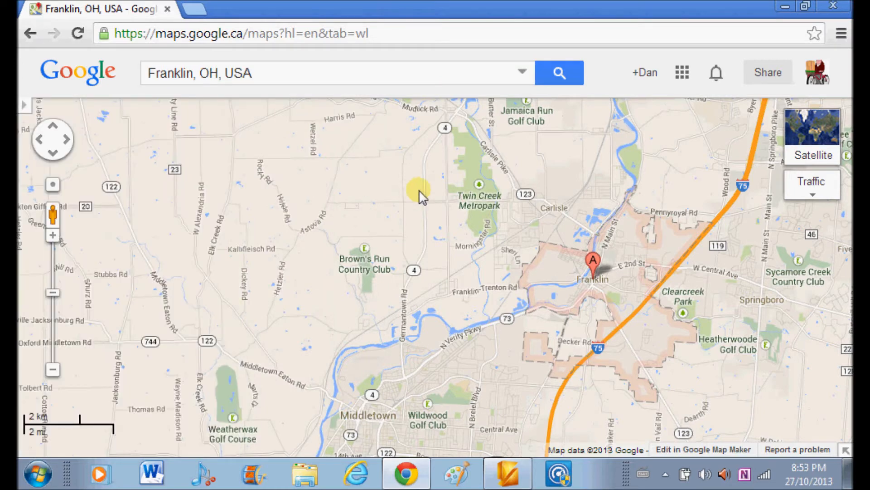
left_click_drag(438, 223, 436, 223)
left_click_drag(362, 222, 240, 218)
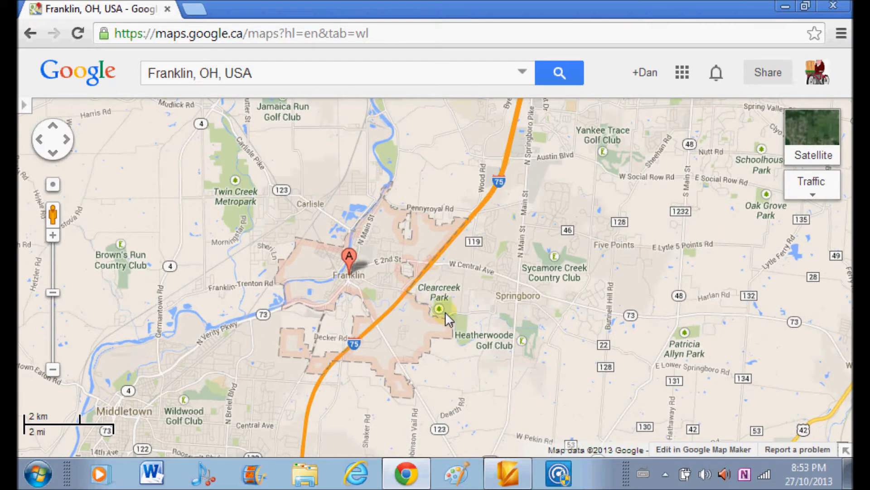
left_click_drag(461, 314, 462, 293)
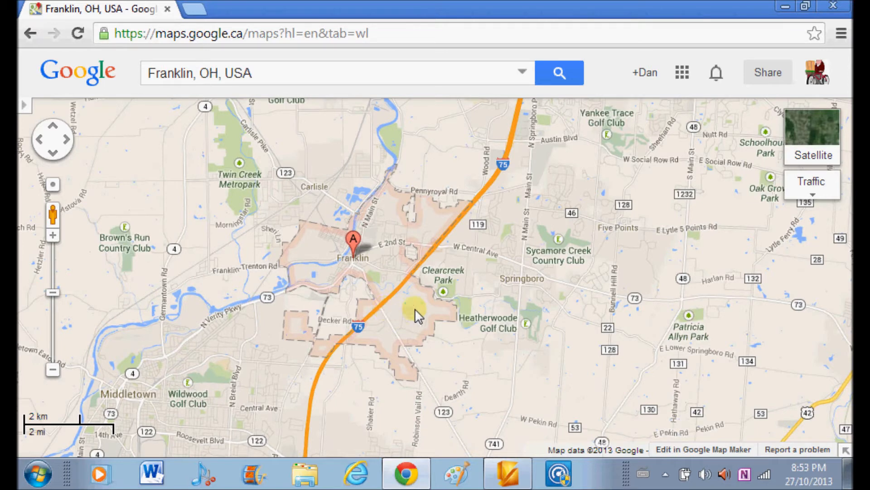
Turn on the Bicycling layer and view the trails around Franklin on the map.
mouse_move(816, 202)
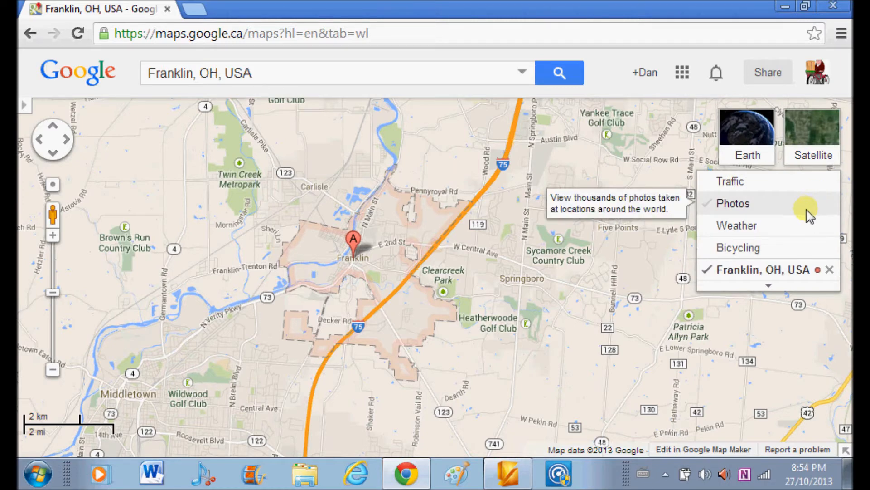
left_click(775, 249)
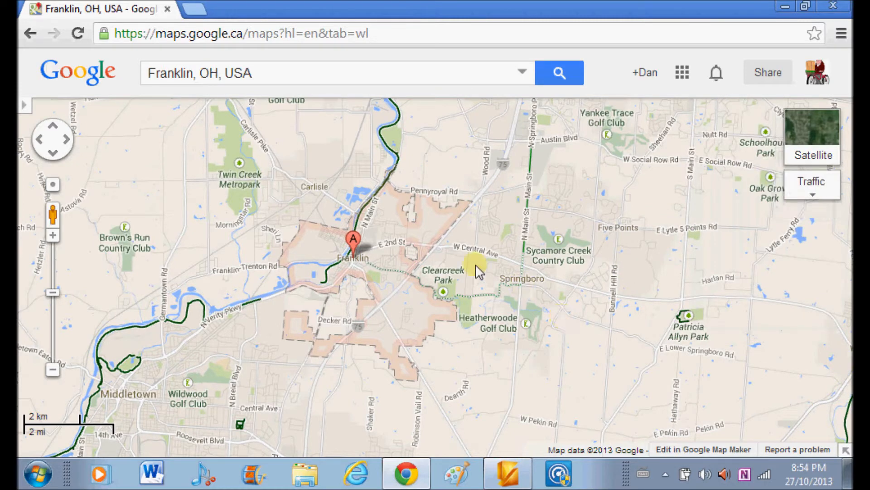
left_click_drag(389, 225, 382, 254)
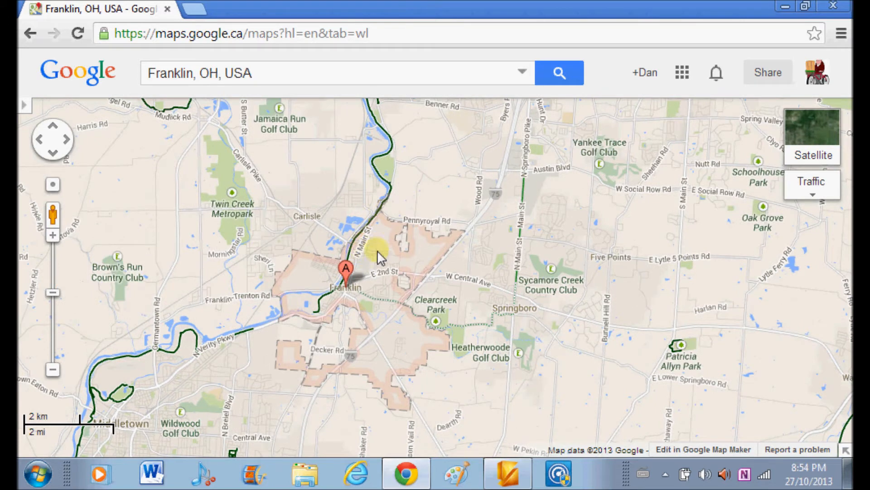
left_click_drag(375, 297, 375, 281)
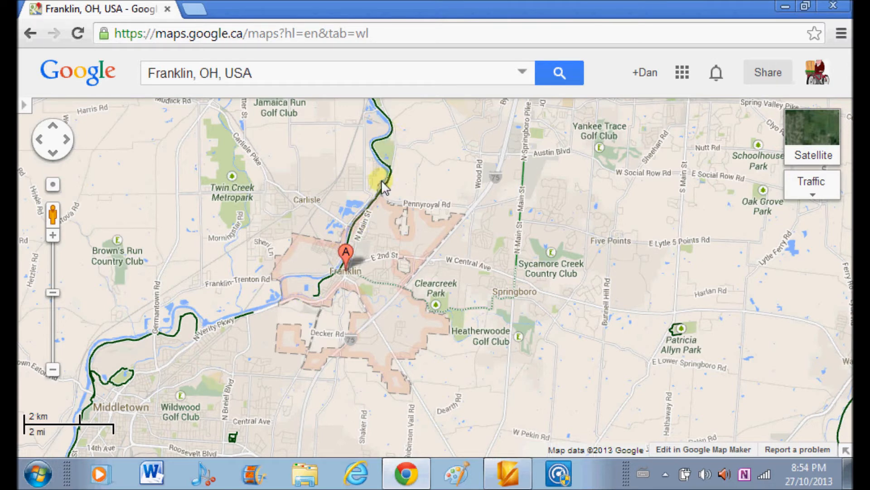
left_click_drag(376, 256, 314, 271)
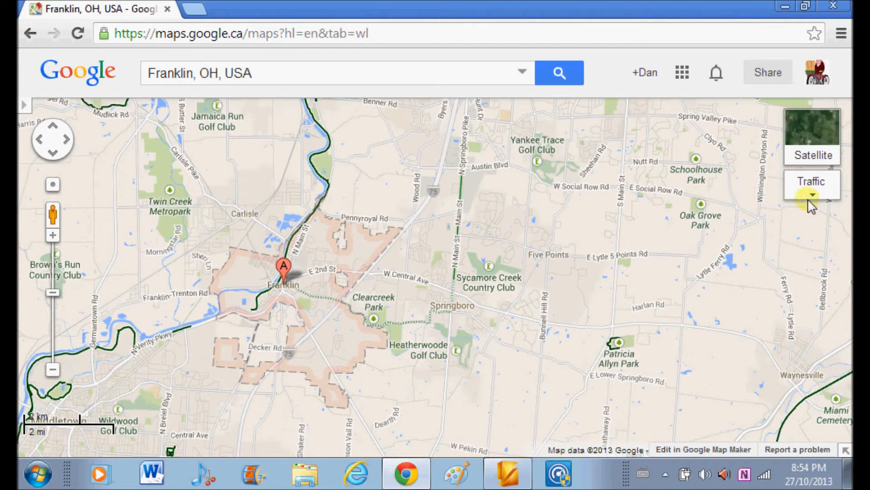
Turn off the Bicycling layer and reposition the plain road map around Franklin.
mouse_move(809, 198)
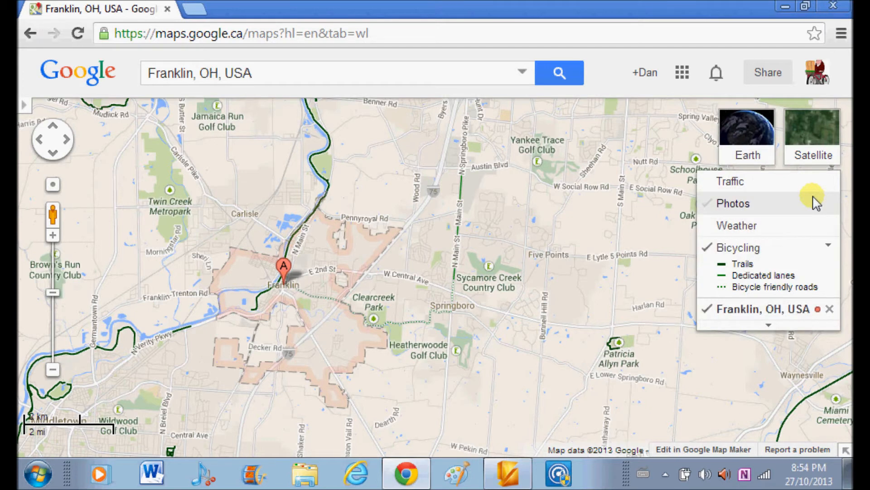
left_click(767, 267)
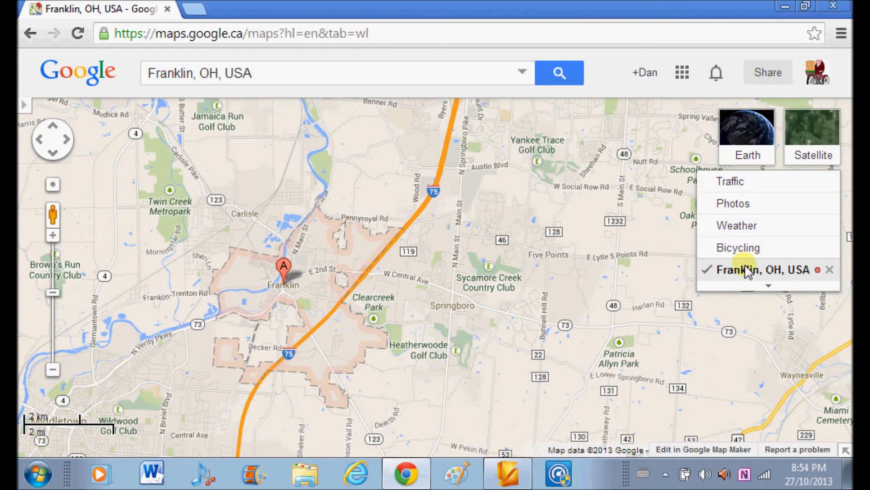
left_click_drag(436, 305, 413, 290)
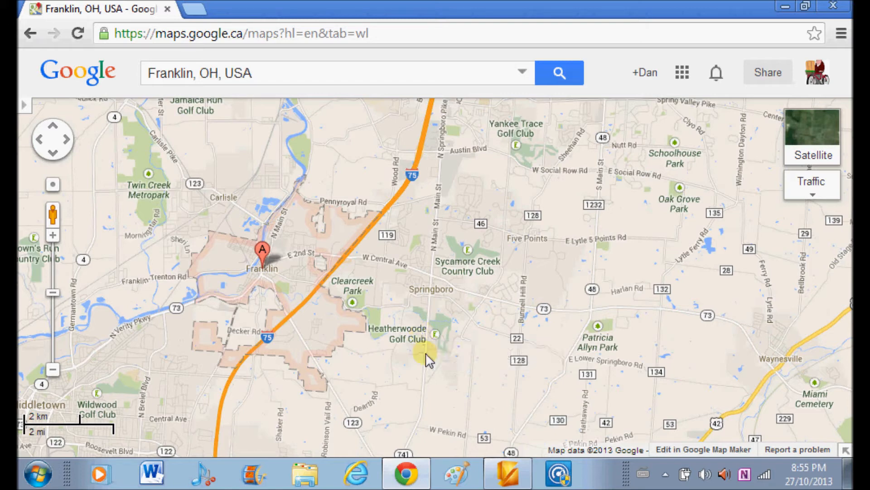
Switch to Paint, activate Rectangular selection and paste the captured map screenshot onto the blank canvas.
left_click(457, 476)
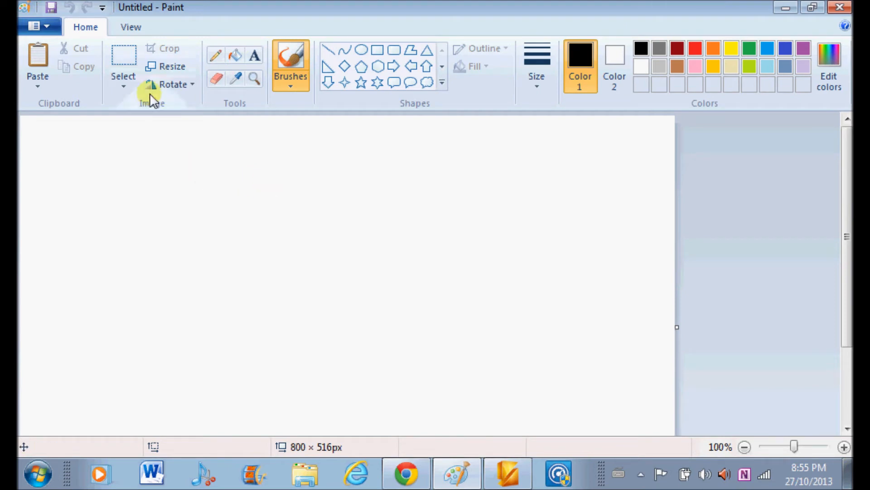
left_click(122, 86)
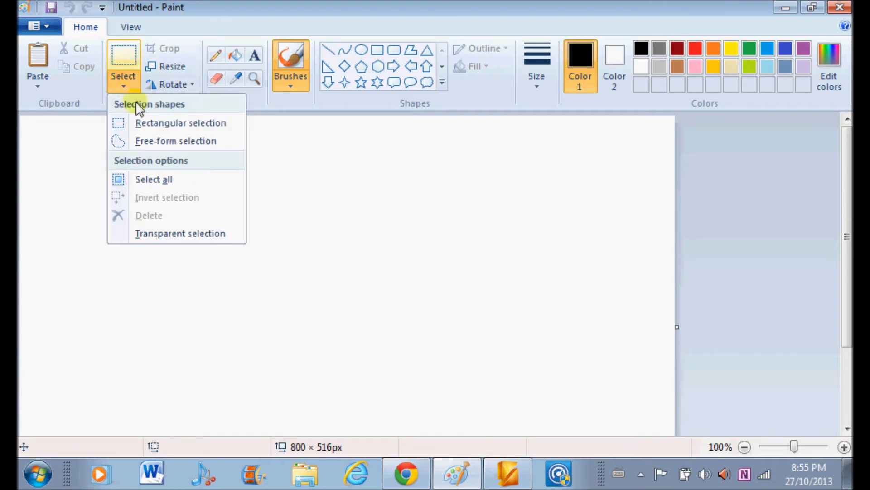
right_click(153, 128)
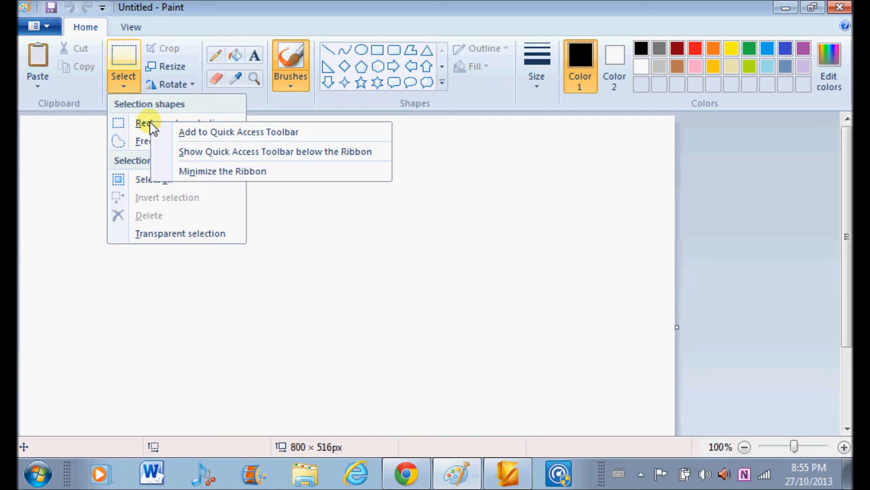
left_click(145, 124)
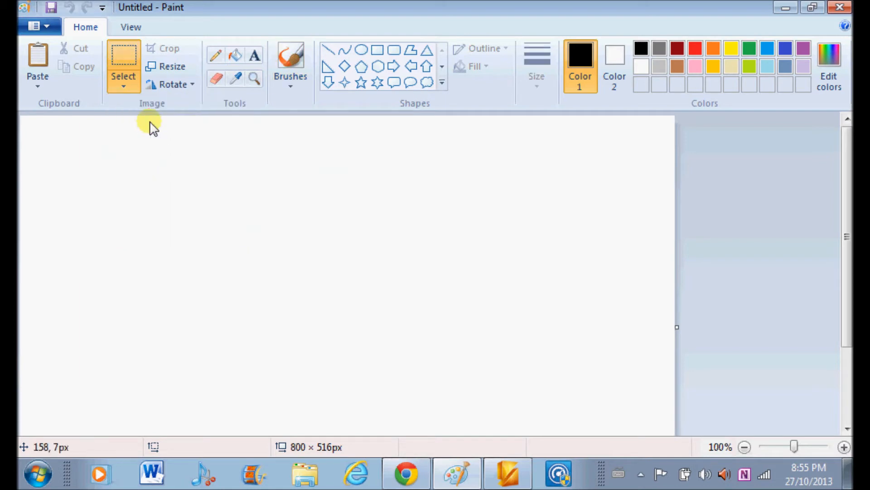
left_click(124, 90)
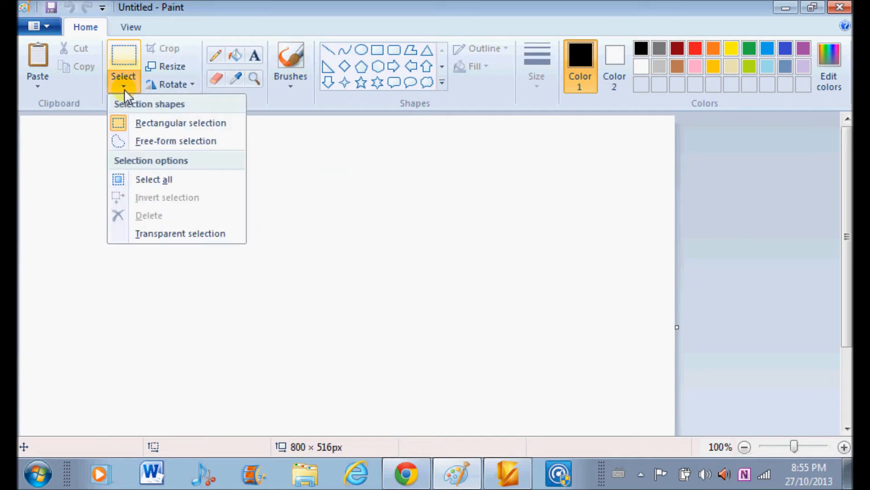
left_click(148, 123)
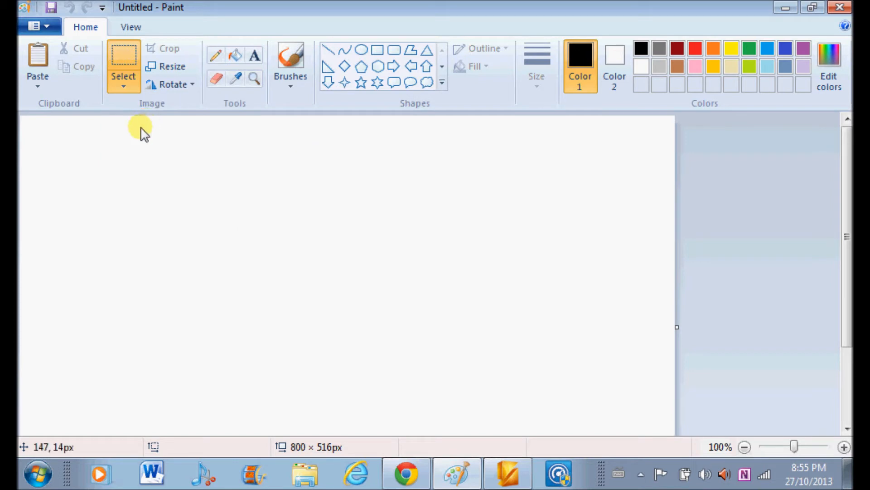
right_click(96, 127)
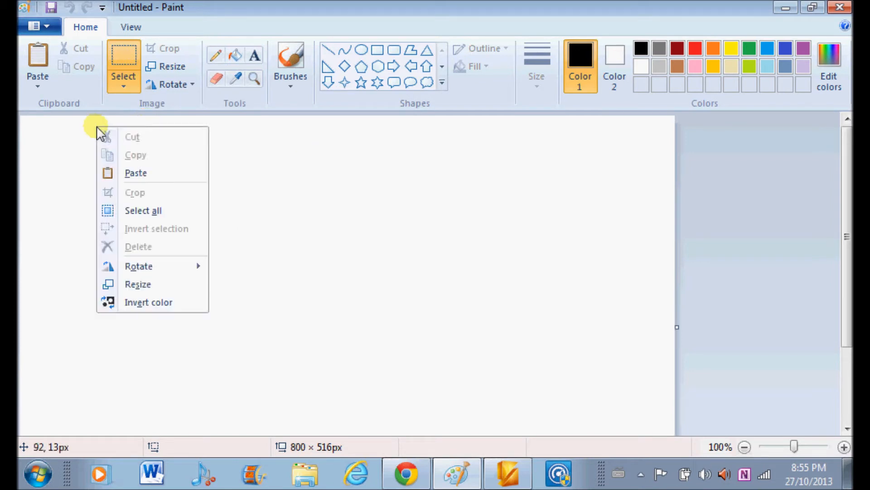
left_click(140, 173)
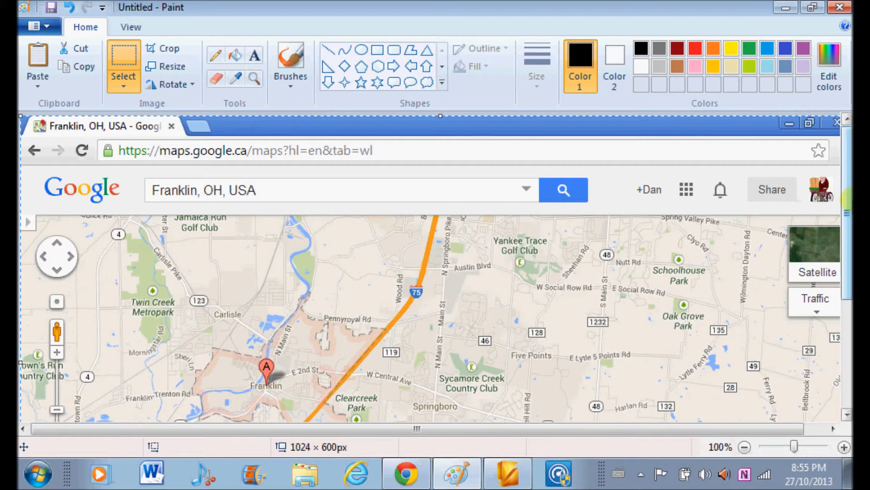
Try to crop the pasted map screenshot with the whole image selected.
mouse_move(849, 206)
left_mouse_down()
mouse_move(847, 307)
mouse_move(848, 245)
mouse_move(847, 261)
left_mouse_up()
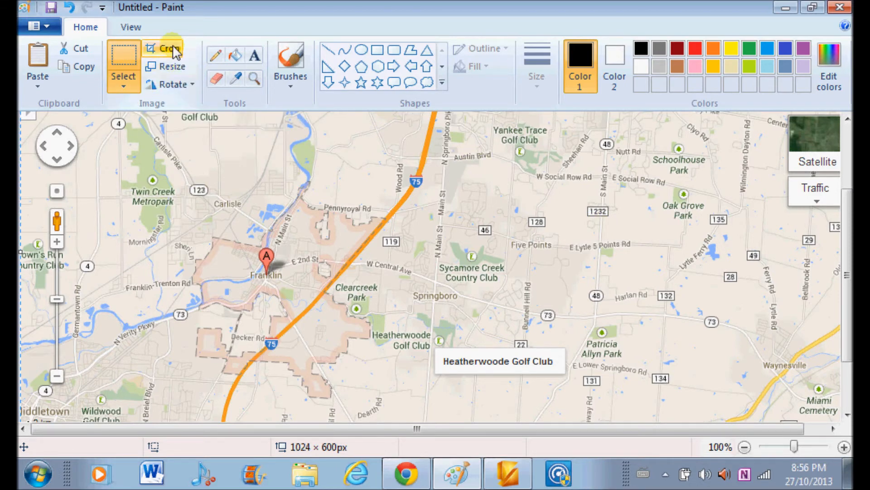
left_click(124, 86)
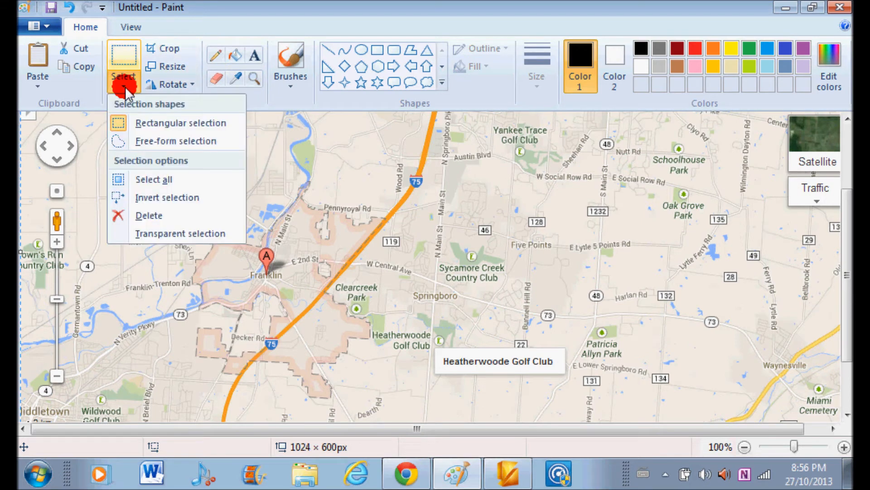
left_click(157, 180)
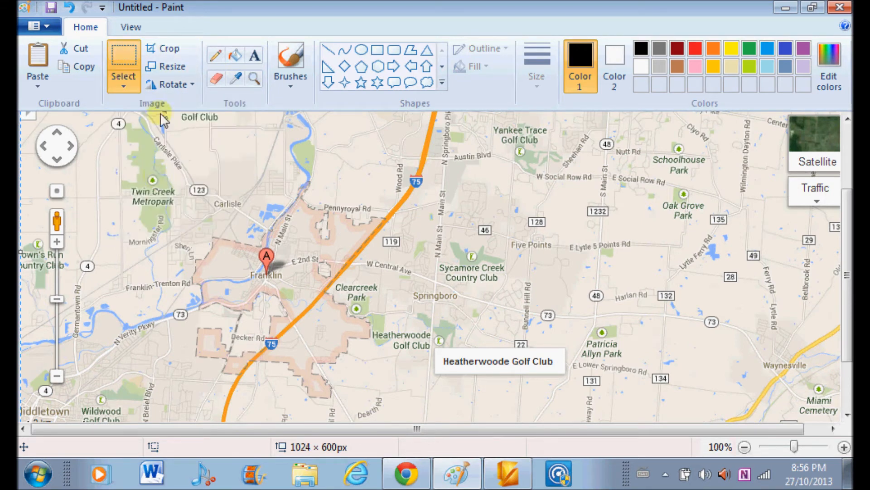
left_click(164, 49)
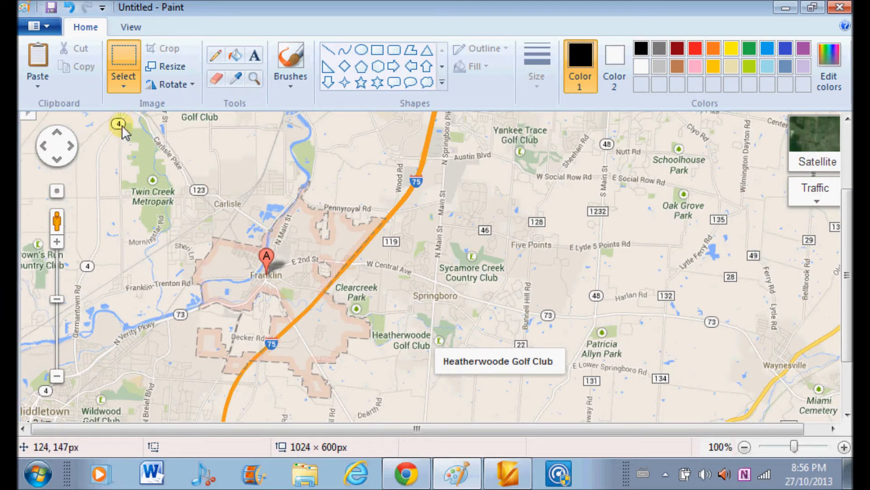
Crop the screenshot to a rectangular area of about 491 × 334 px around Franklin and deselect it.
left_click_drag(122, 127, 524, 399)
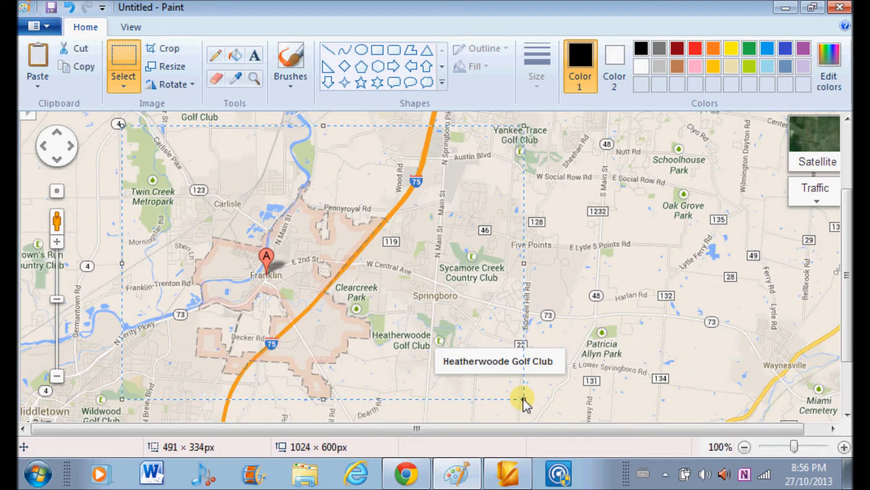
left_click(170, 50)
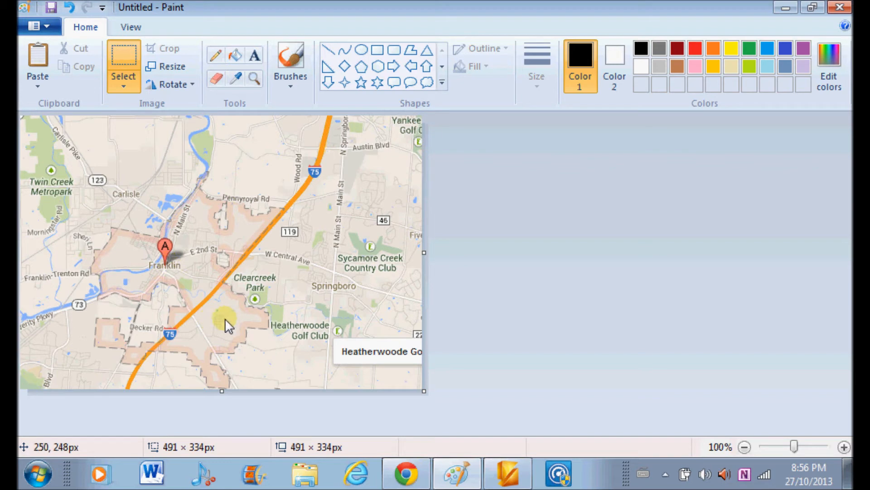
left_click(522, 272)
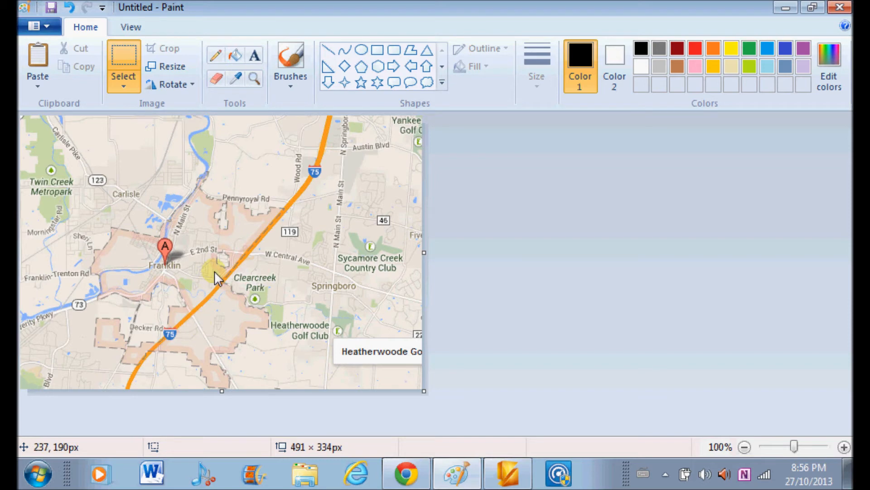
Start a text box on the map below Clearcreek Park and set both Color 1 and Color 2 to red.
left_click(254, 56)
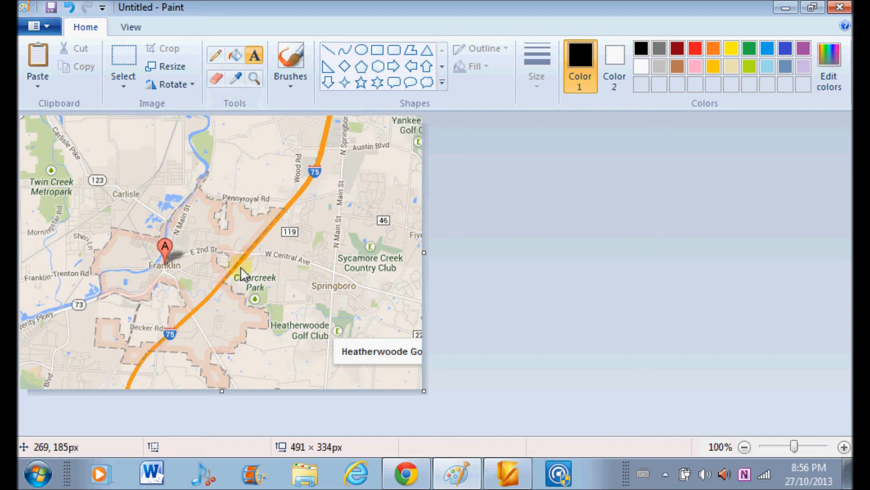
left_click(213, 325)
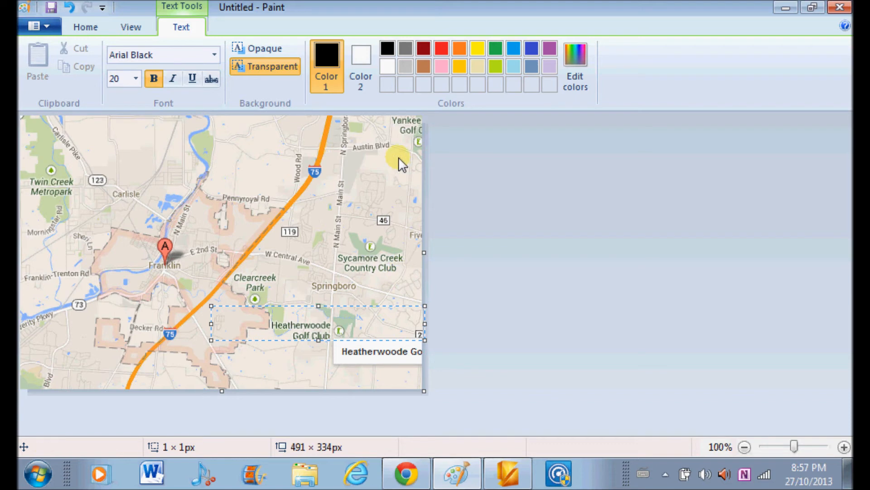
left_click(439, 44)
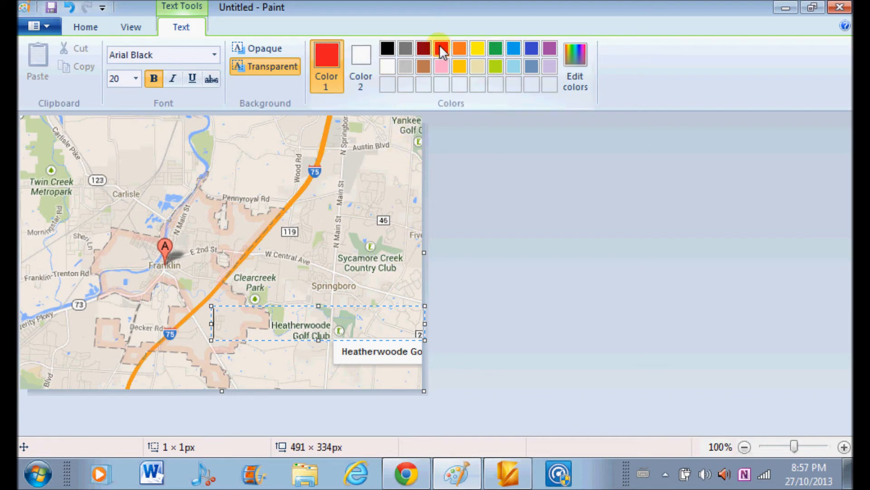
left_click(360, 55)
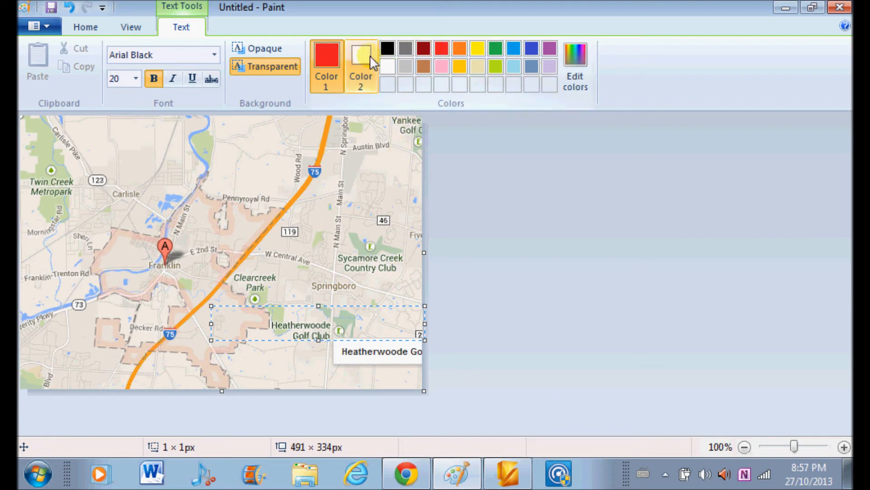
left_click(442, 47)
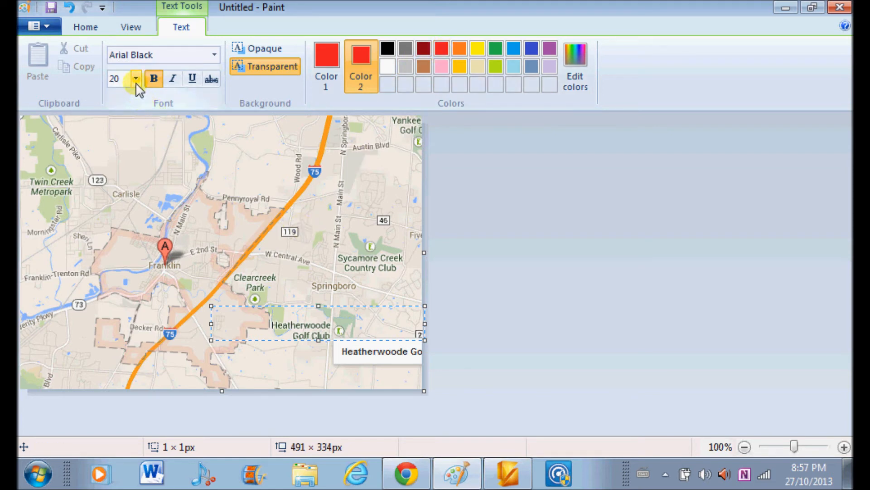
Turn off bold for the Arial Black size 20 text and enter "Truck stop" in the text box below Clearcreek Park.
left_click(153, 80)
type("T")
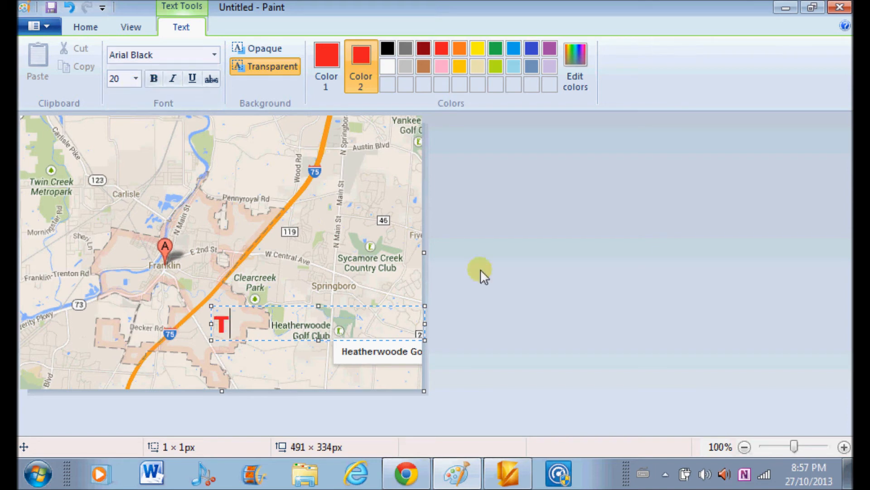
type("rack")
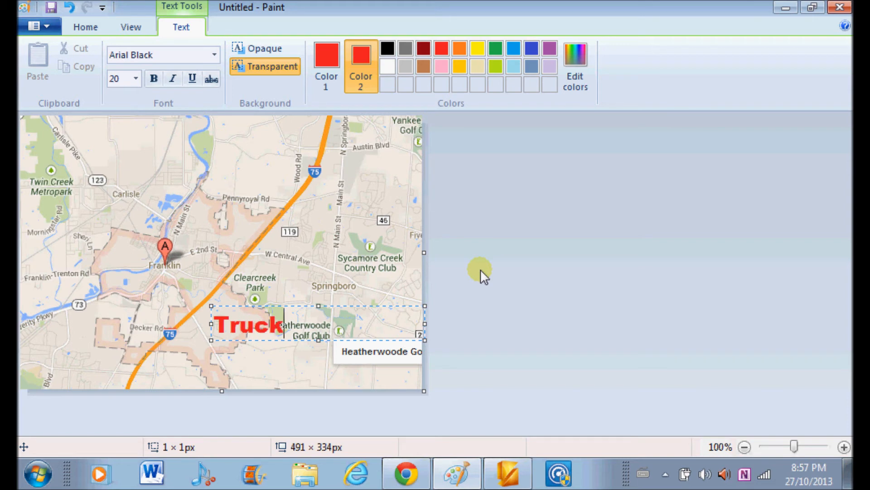
type("stop")
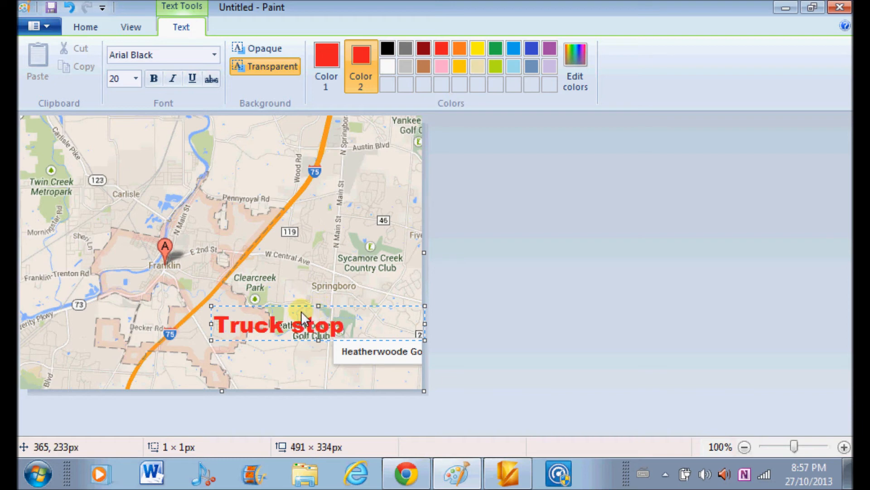
Narrow the "Truck stop" text box to about 182 × 47 px, place it just below Clearcreek Park and commit the text.
mouse_move(267, 305)
left_mouse_down()
mouse_move(283, 317)
mouse_move(275, 309)
left_mouse_up()
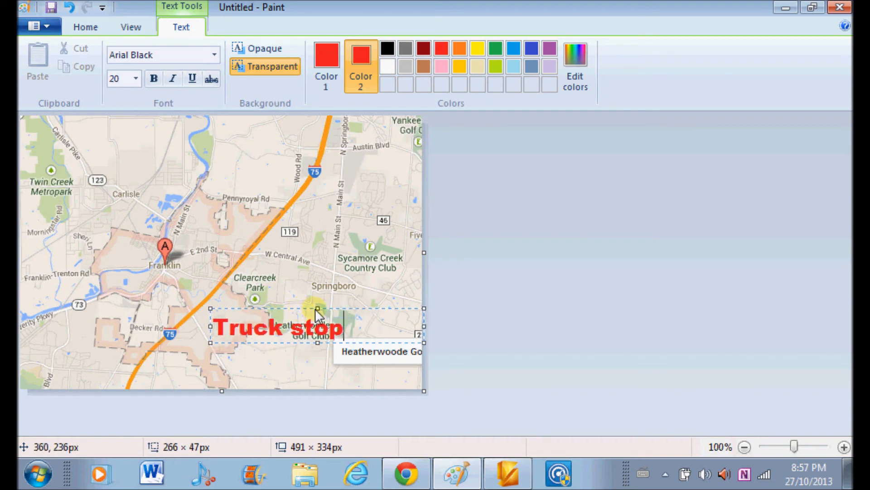
left_click_drag(425, 327, 356, 328)
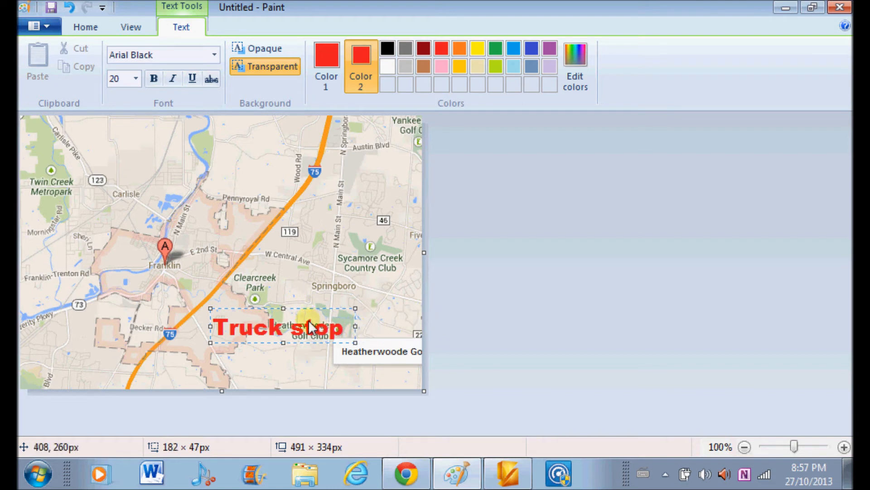
left_click_drag(311, 307, 341, 295)
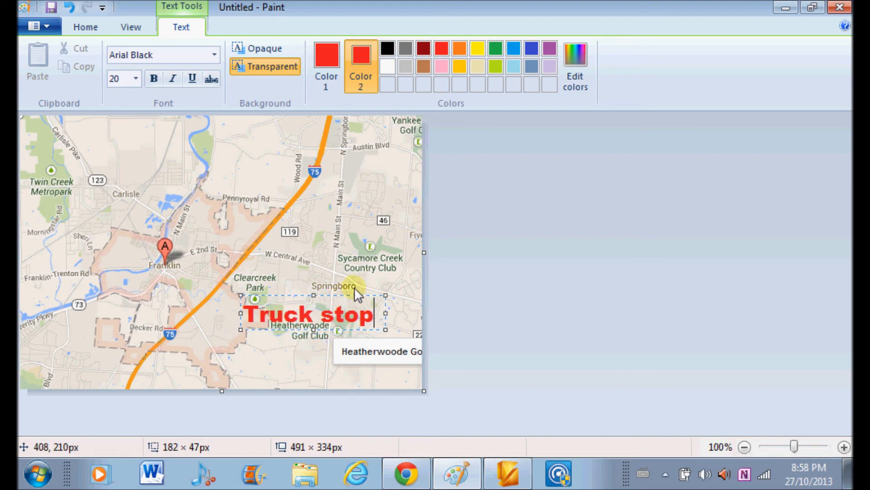
left_click(401, 265)
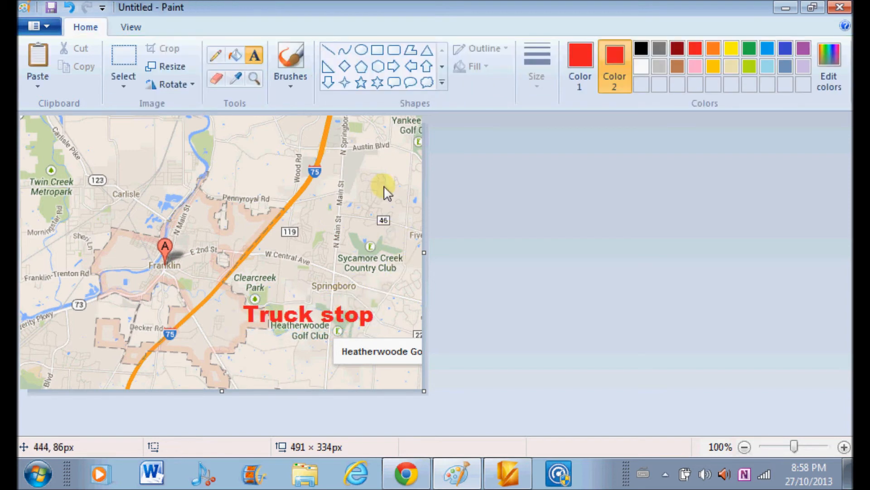
Draw a small red left-pointing arrow from the "Truck stop" label towards the I-75 highway.
left_click(411, 68)
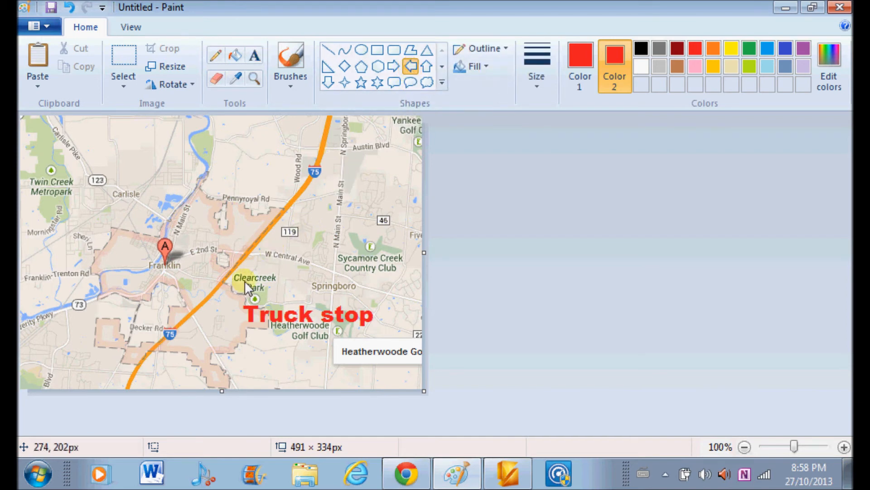
left_click_drag(203, 311, 243, 330)
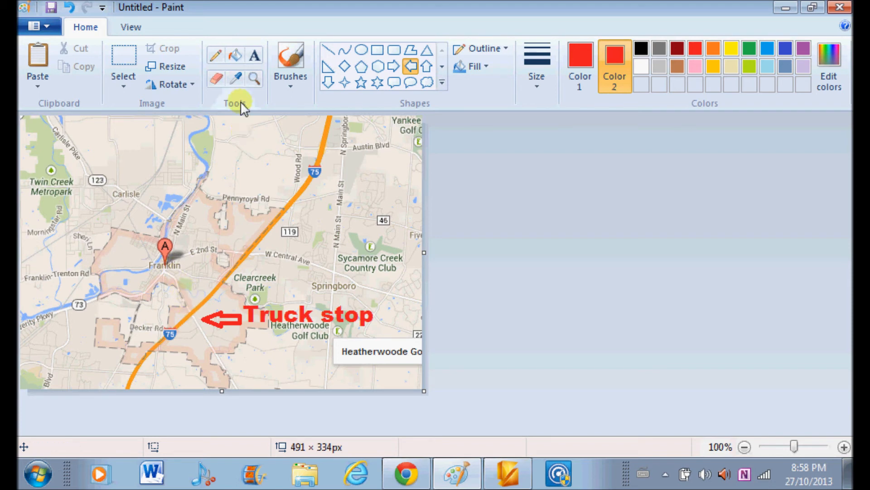
Trace a red route in the thickest Pencil width from the arrow tip through Franklin and along the river to the map's upper edge.
left_click(216, 56)
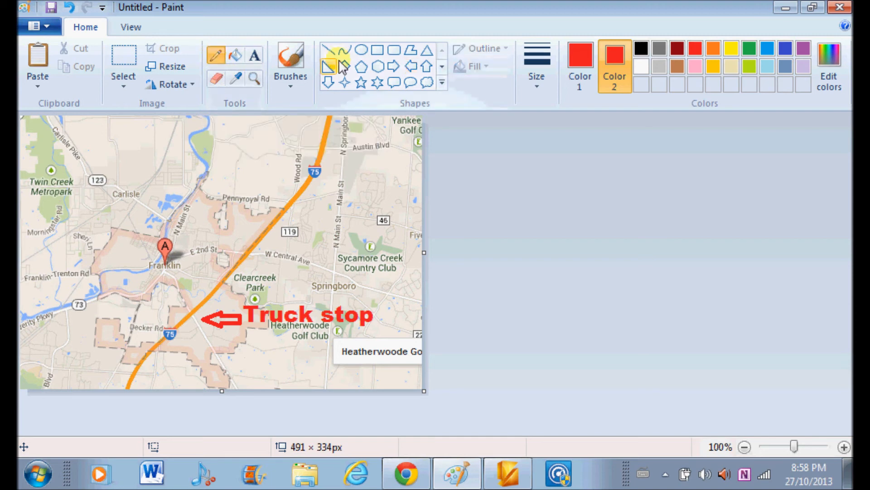
left_click(537, 88)
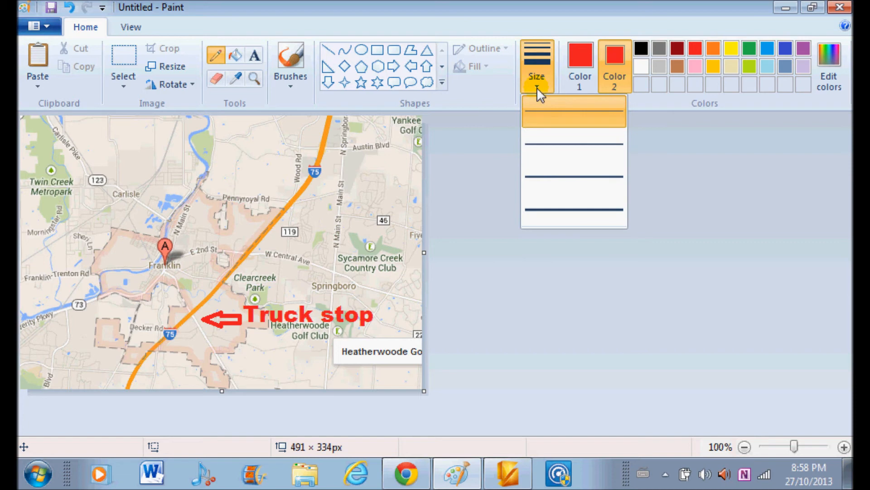
left_click(559, 210)
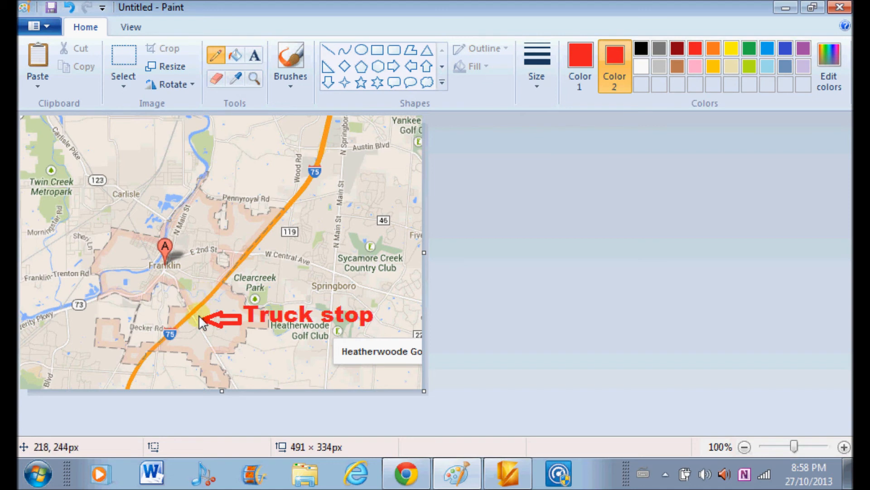
left_click_drag(199, 315, 162, 261)
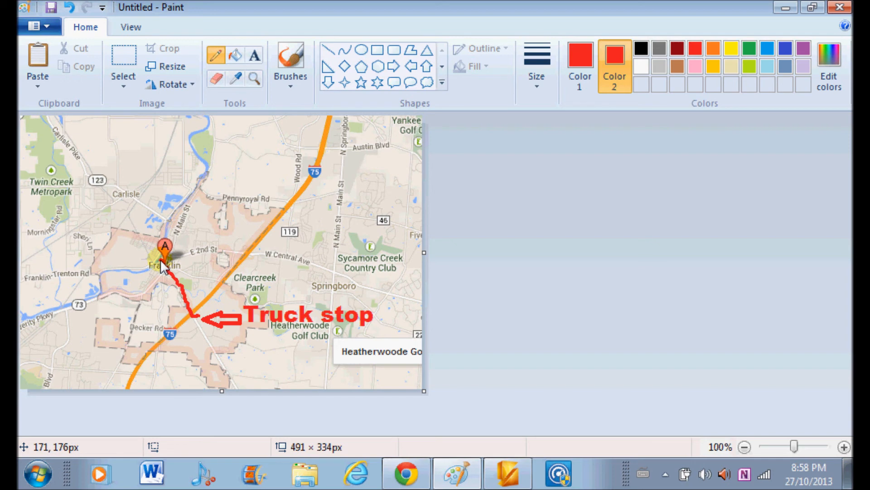
mouse_move(160, 260)
left_mouse_down()
mouse_move(167, 229)
mouse_move(194, 189)
left_mouse_up()
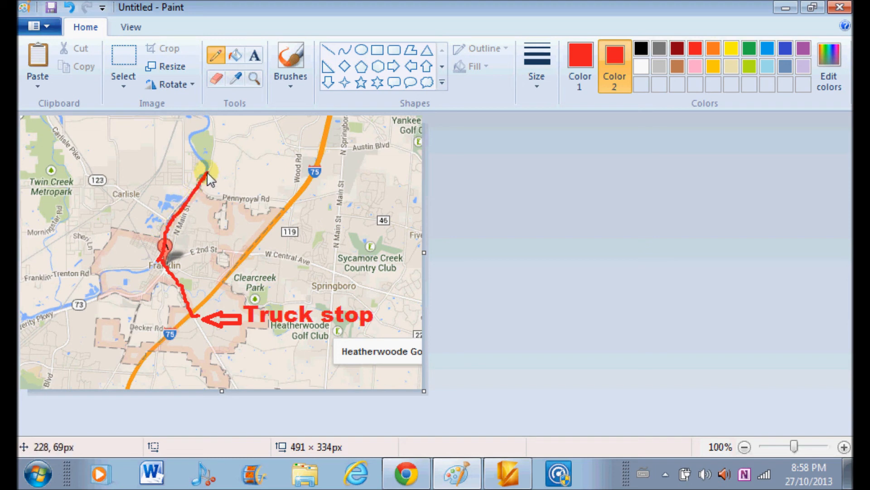
mouse_move(206, 160)
left_mouse_down()
mouse_move(199, 150)
mouse_move(209, 118)
left_mouse_up()
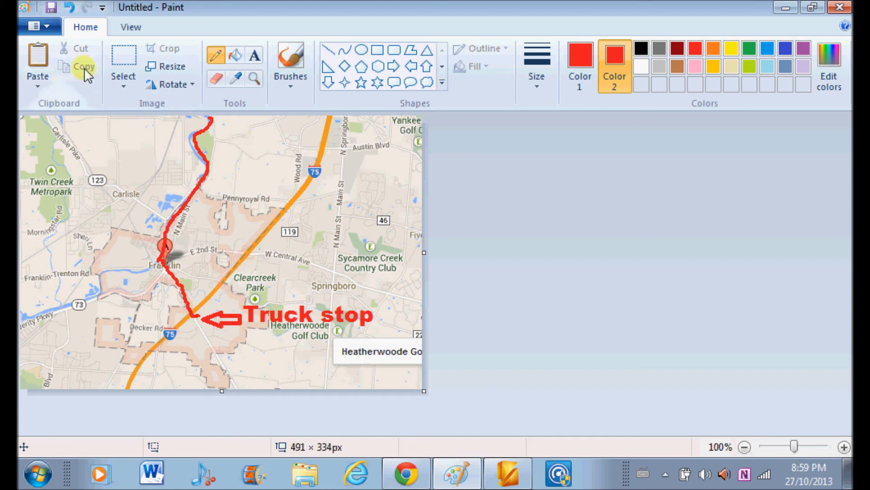
Start saving the annotated map as a JPEG picture in the Pictures library.
left_click(47, 28)
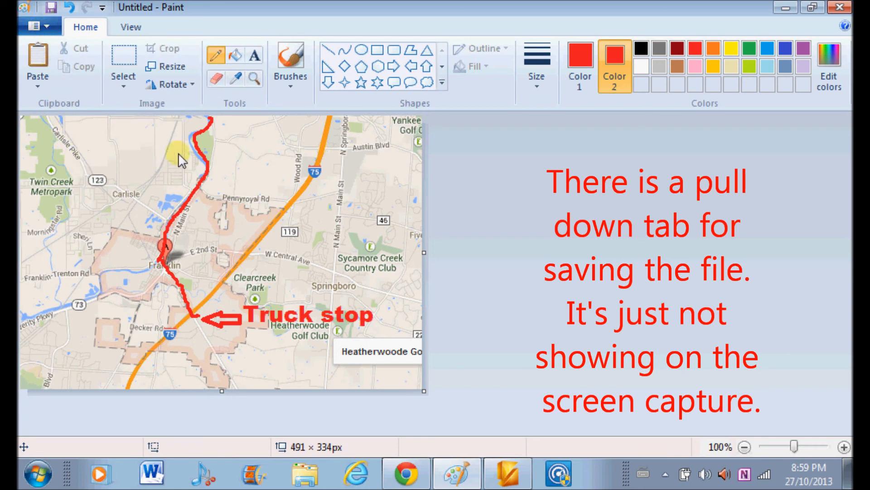
left_click(263, 118)
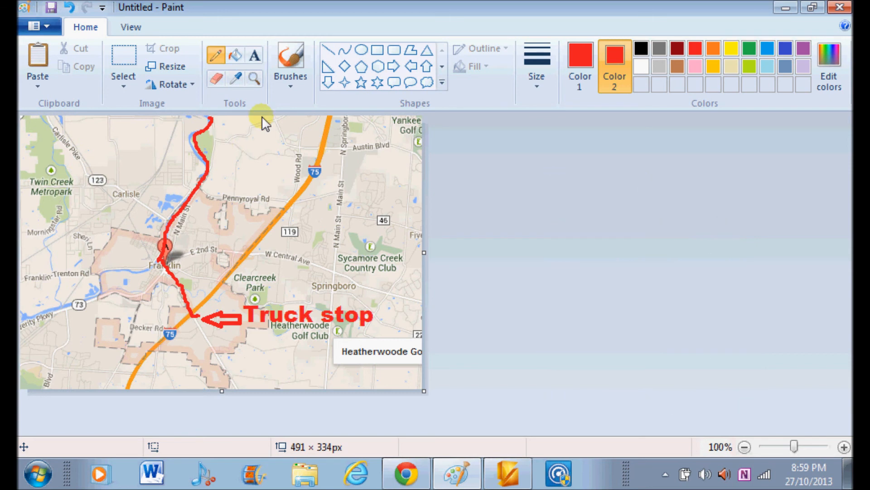
key("ctrl+s")
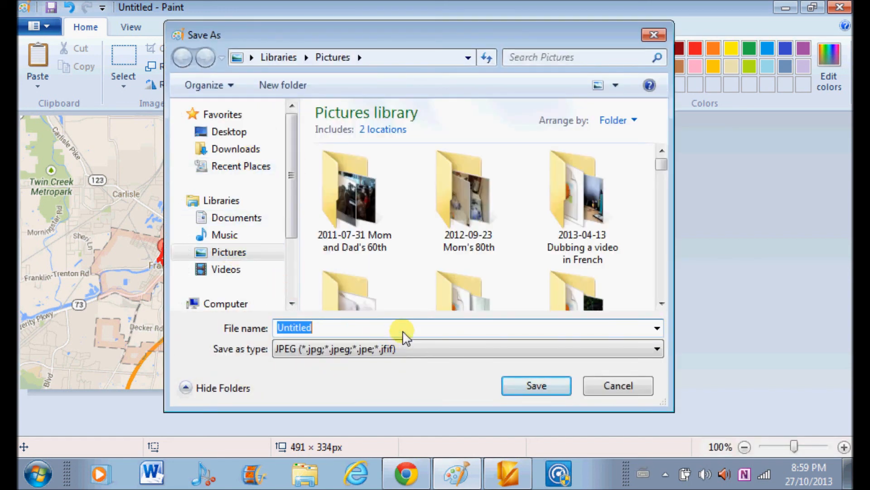
Begin the file name with "Franklin O" and take the suggested name "Franklin Ohio map cycling.jpg".
type("Franl")
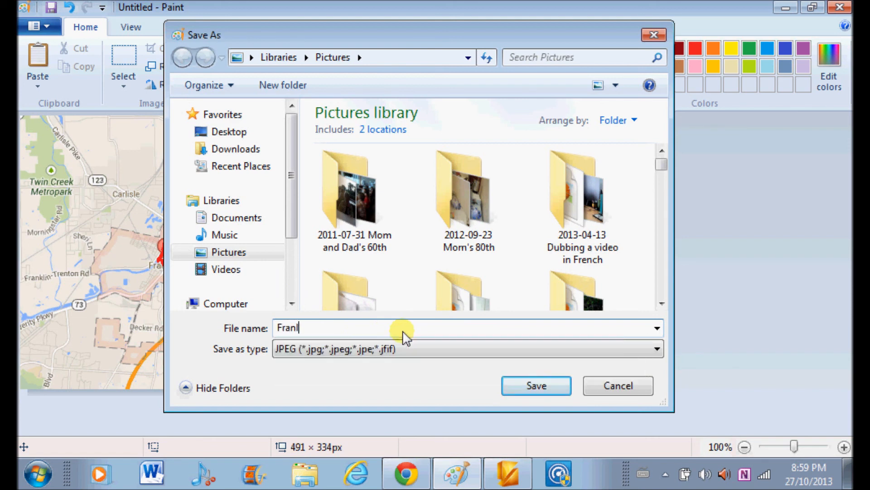
type("in")
key("BackSpace")
key("BackSpace")
key("BackSpace")
type("klin")
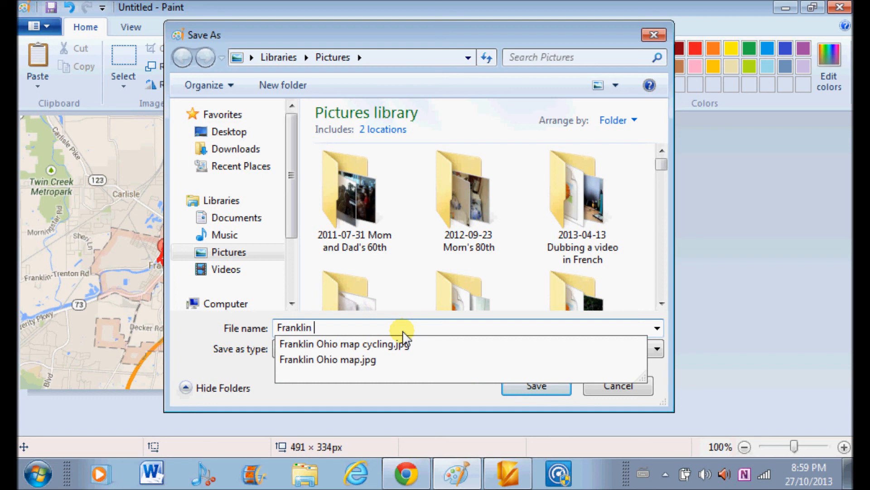
type(" O")
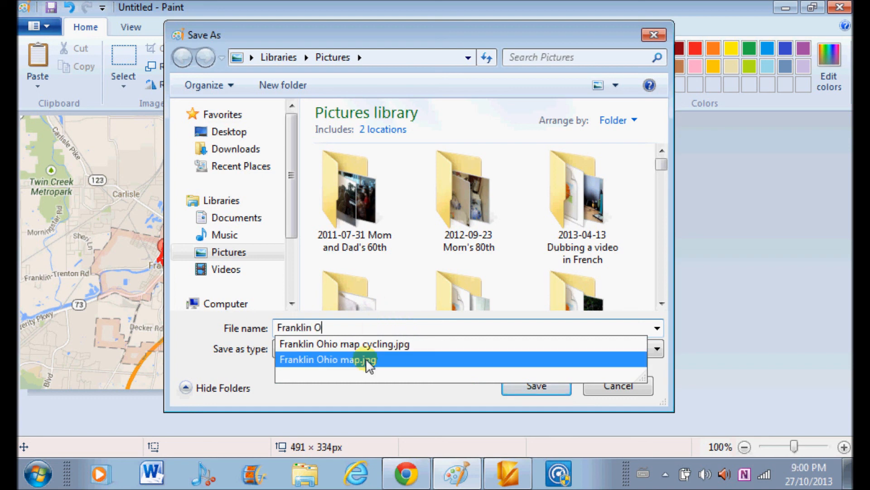
left_click(365, 345)
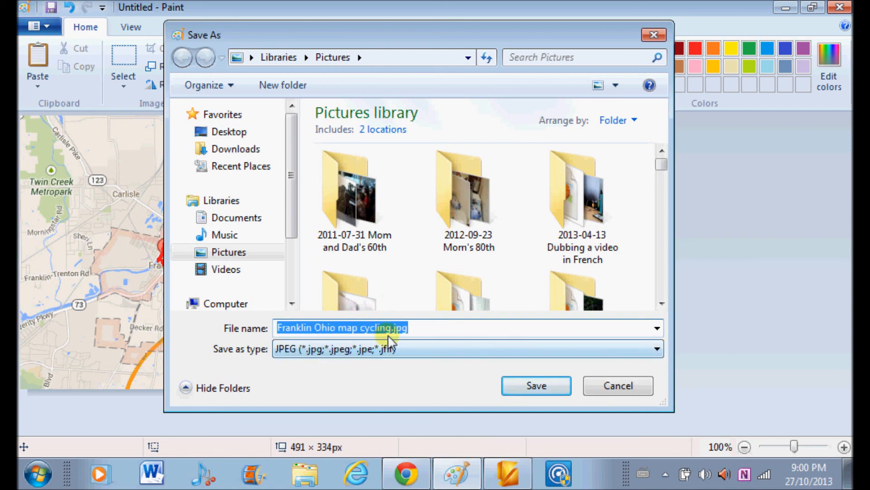
Remove the "jpg" extension from the end of the file name.
left_click(415, 329)
key("BackSpace")
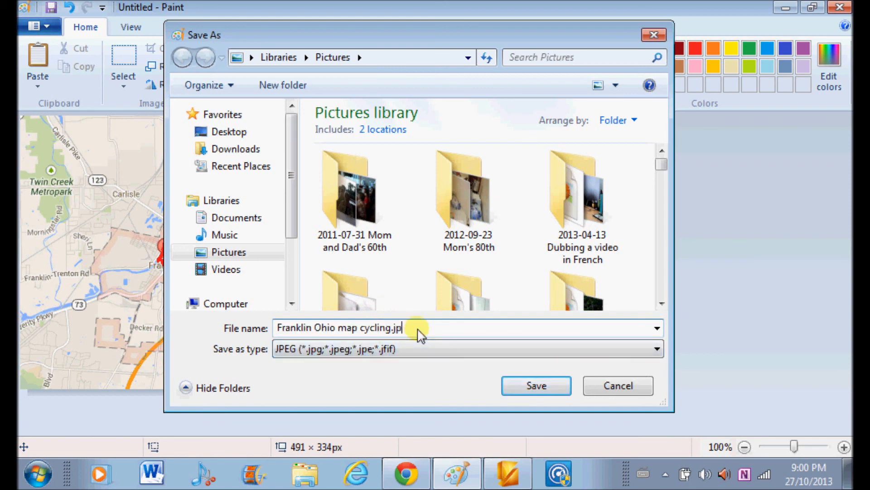
key("BackSpace")
key("BackSpace")
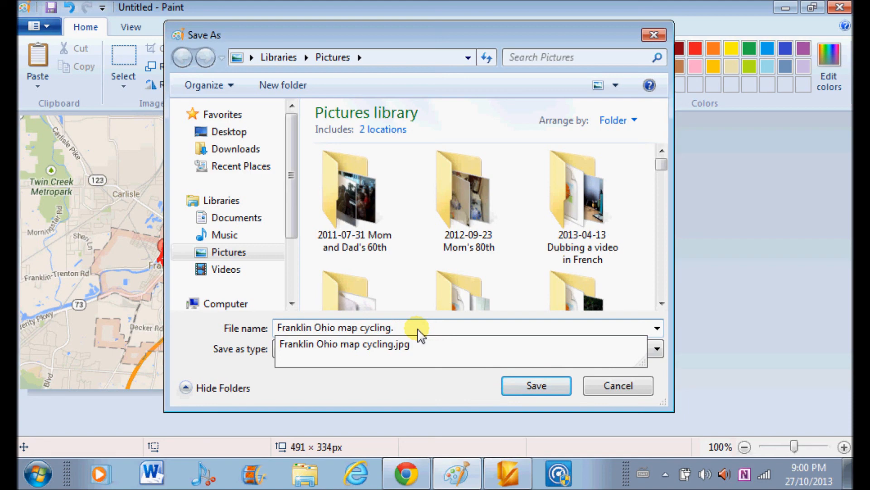